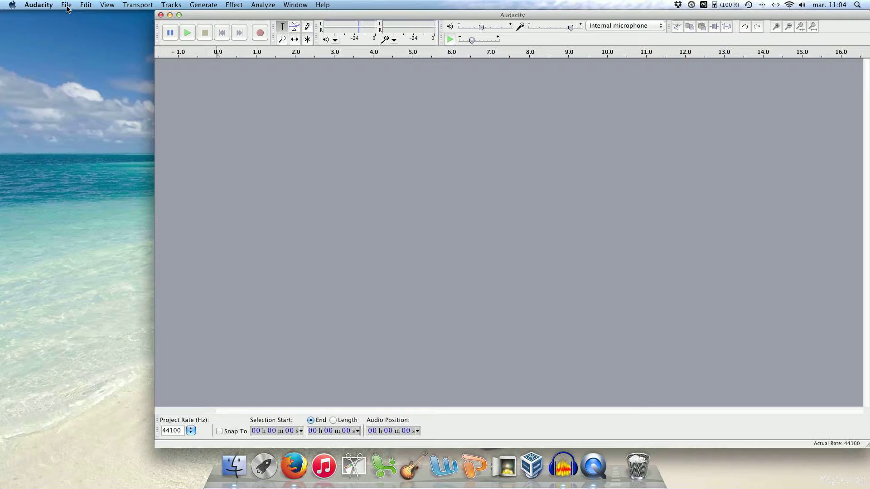
# Import the audio file tuto from the Desktop into the empty project.
pyautogui.click(66, 5)
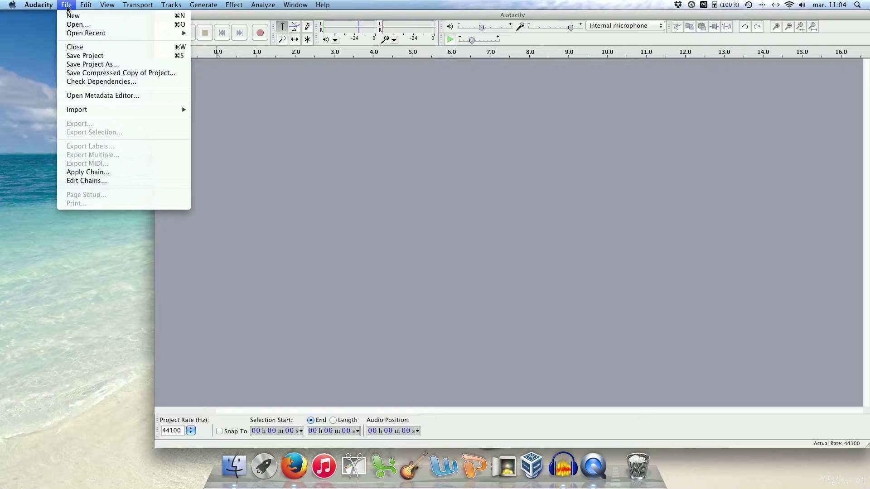
pyautogui.moveTo(151, 108)
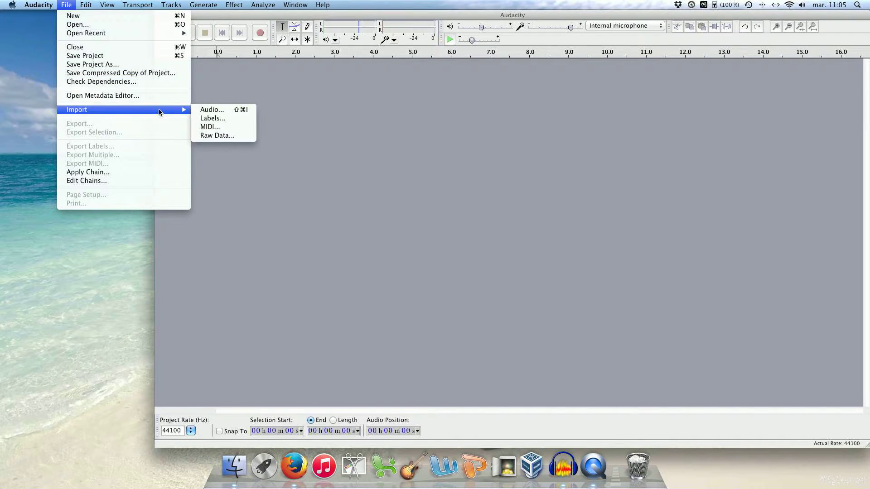
pyautogui.click(216, 114)
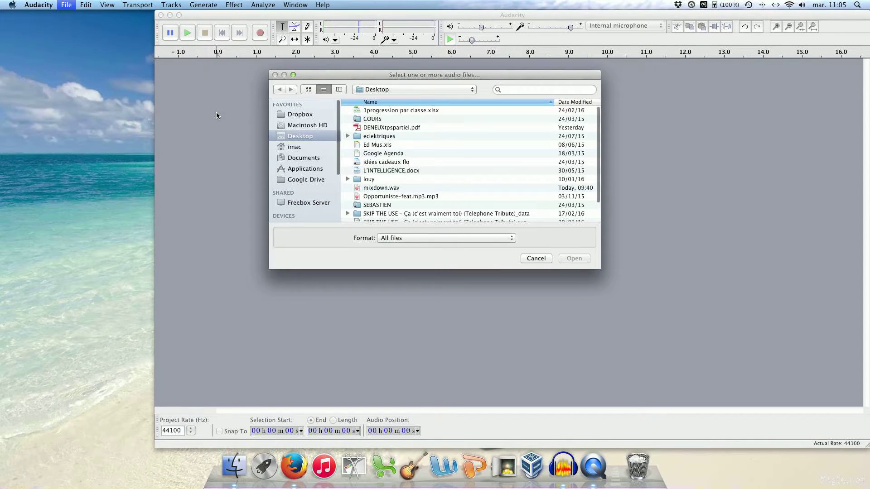
pyautogui.scroll(-1, 424, 169)
pyautogui.scroll(-2, 423, 169)
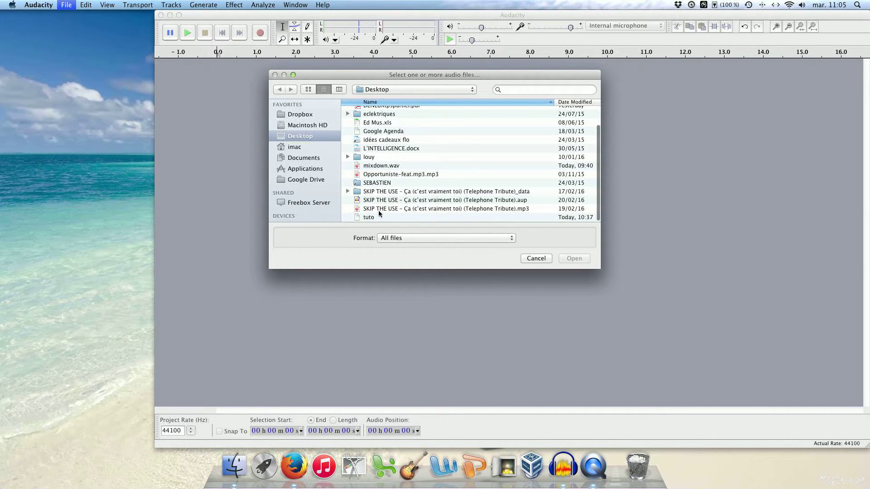
pyautogui.doubleClick(370, 217)
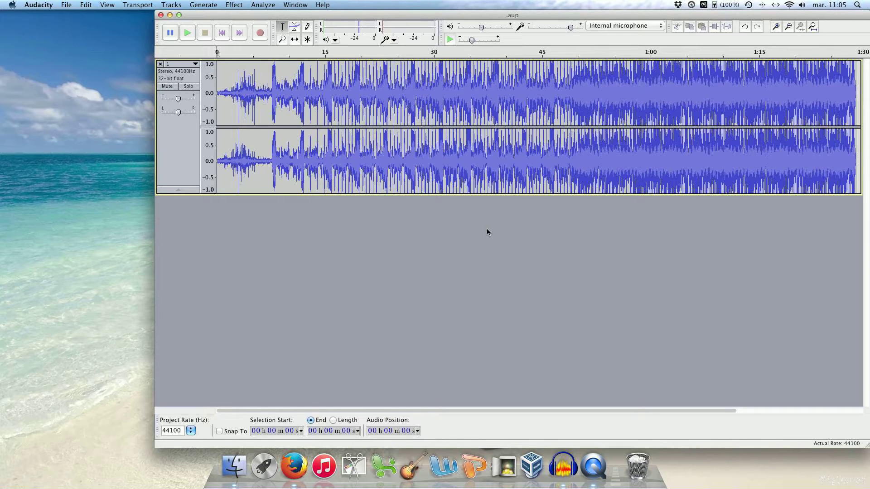
# Record about 20 seconds from the internal microphone onto a new track while the imported music plays.
pyautogui.click(261, 34)
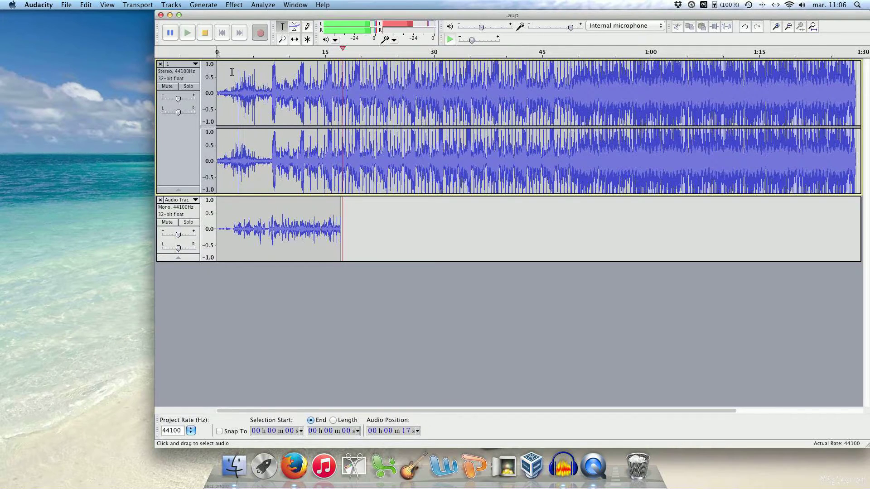
pyautogui.click(205, 32)
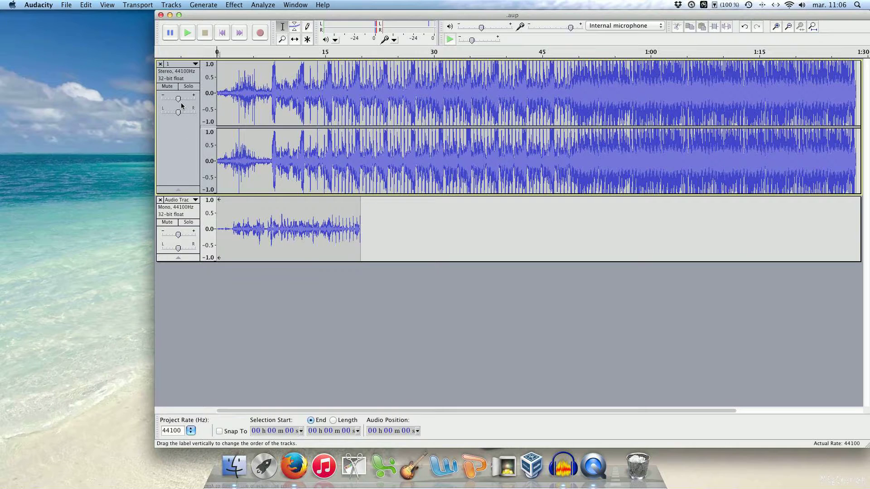
# Lower the stereo music track's gain, slightly raise the mono recording's gain, and play back part of the mix.
pyautogui.moveTo(179, 100); pyautogui.dragTo(172, 99)
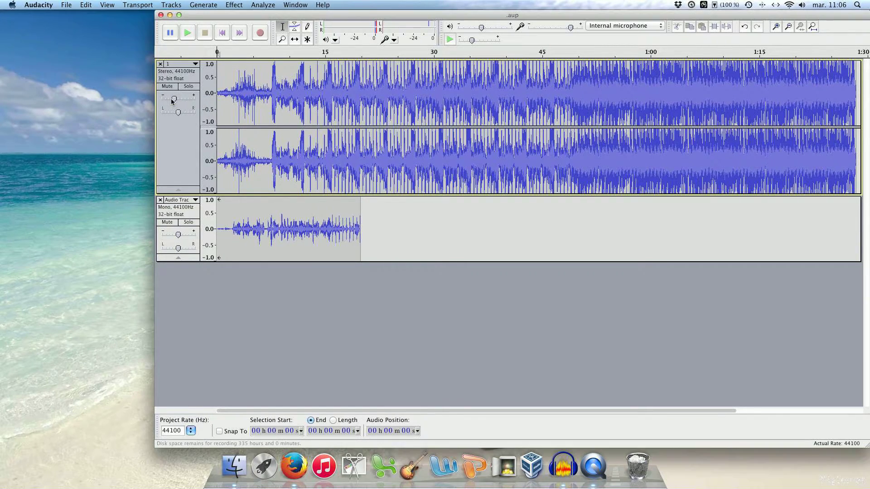
pyautogui.moveTo(179, 237); pyautogui.dragTo(181, 236)
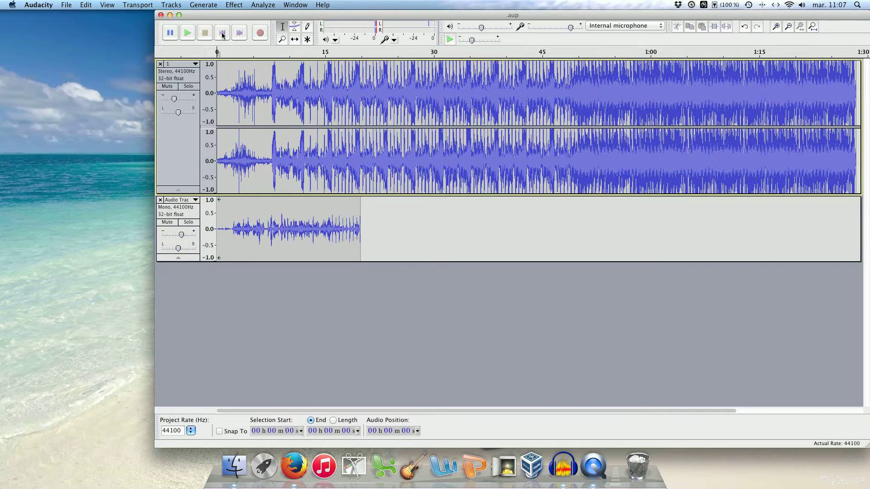
pyautogui.click(188, 33)
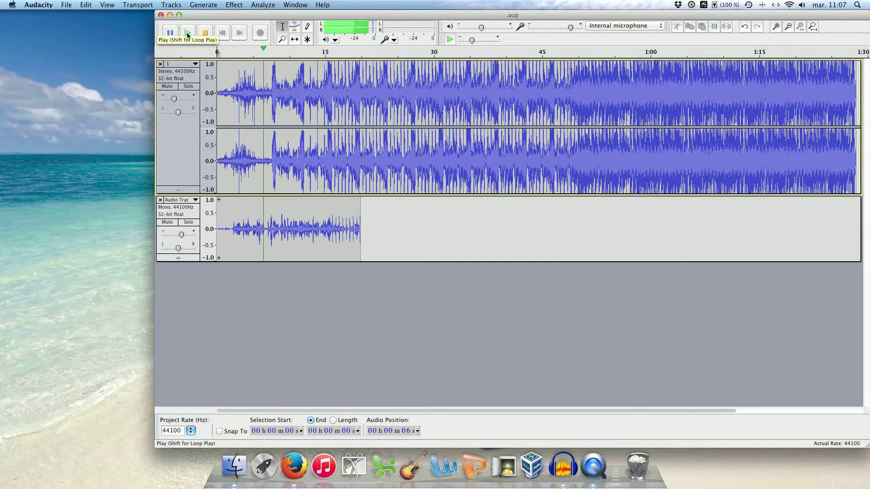
pyautogui.click(204, 34)
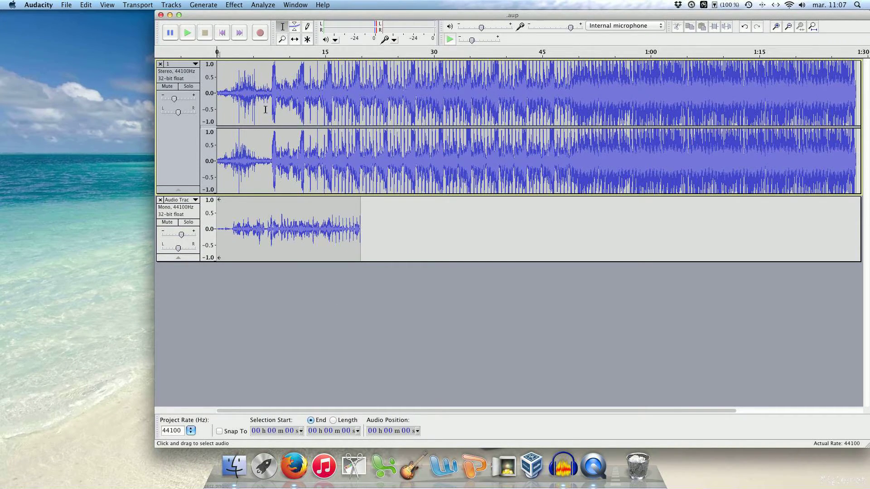
# Select the recorded audio from about 1 s to 19 s and look through the available effects.
pyautogui.click(227, 218)
pyautogui.moveTo(228, 219); pyautogui.dragTo(358, 222)
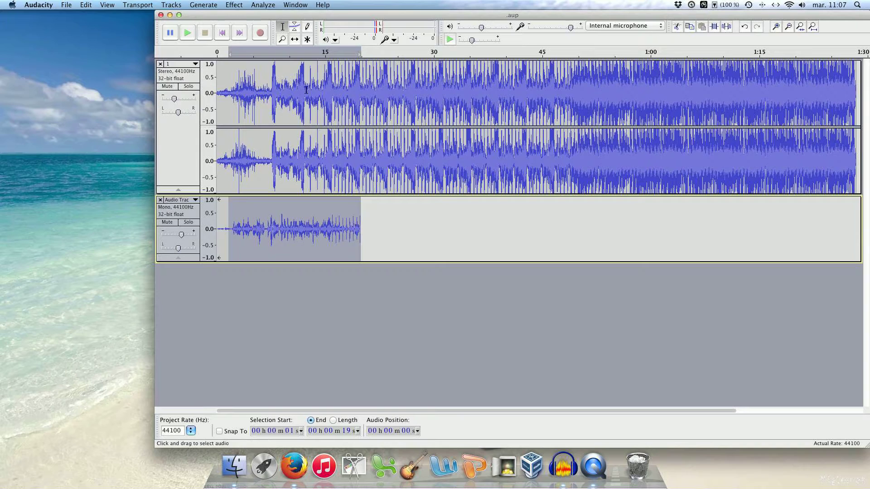
pyautogui.click(234, 5)
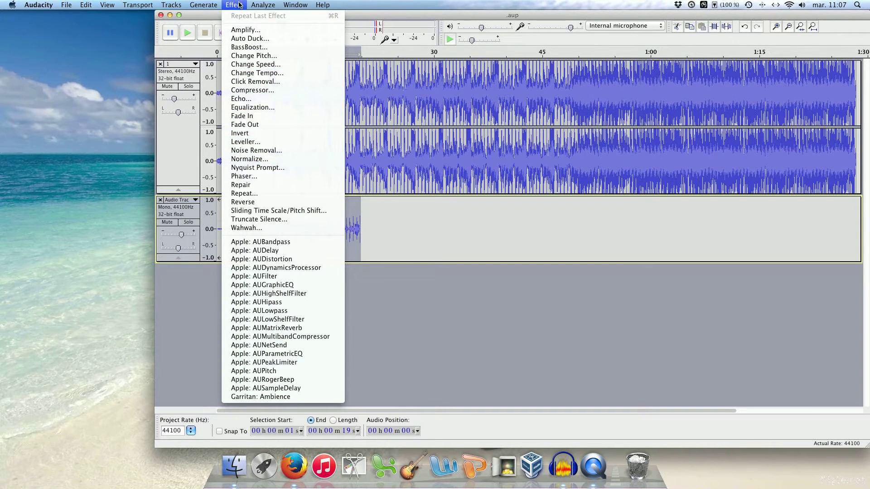
pyautogui.click(239, 5)
pyautogui.click(284, 291)
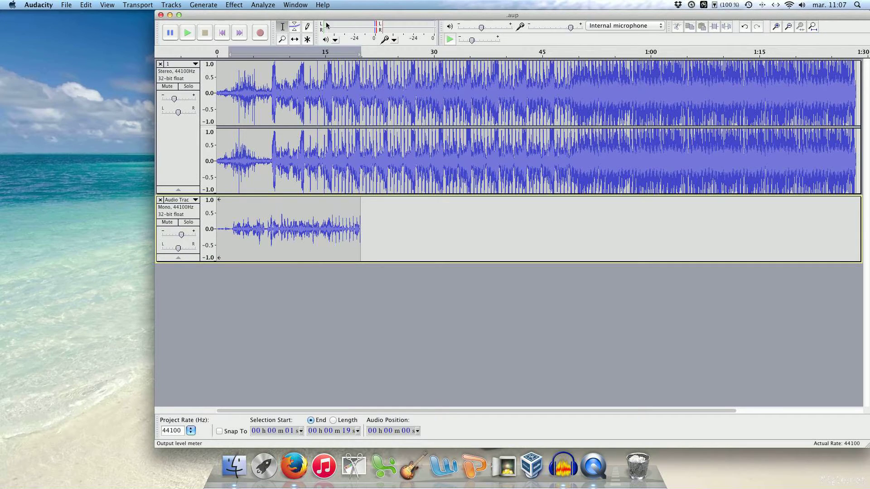
# Shift the recorded clip with the Time Shift Tool to start at about 8 s, and play the mix from the beginning.
pyautogui.click(294, 41)
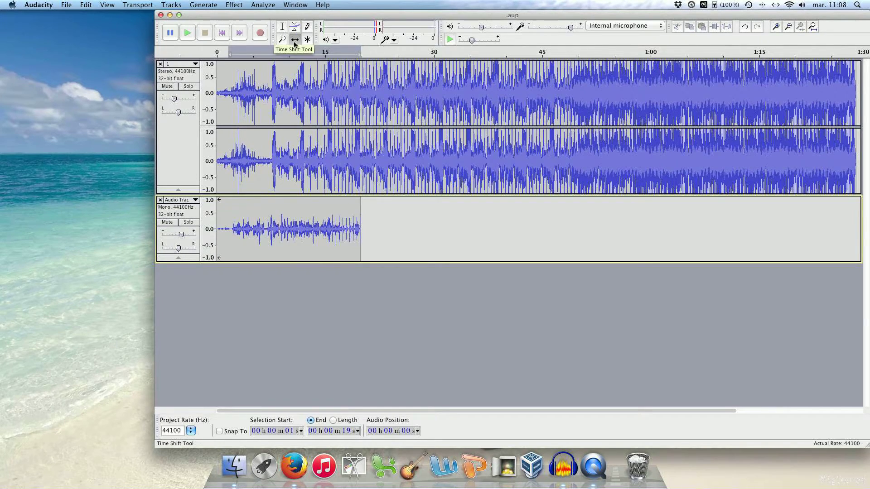
pyautogui.moveTo(239, 226); pyautogui.dragTo(297, 221)
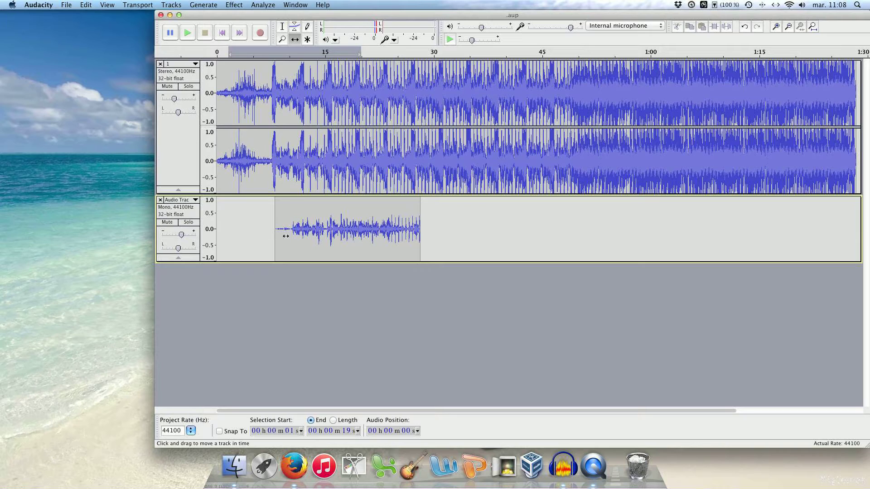
pyautogui.click(227, 33)
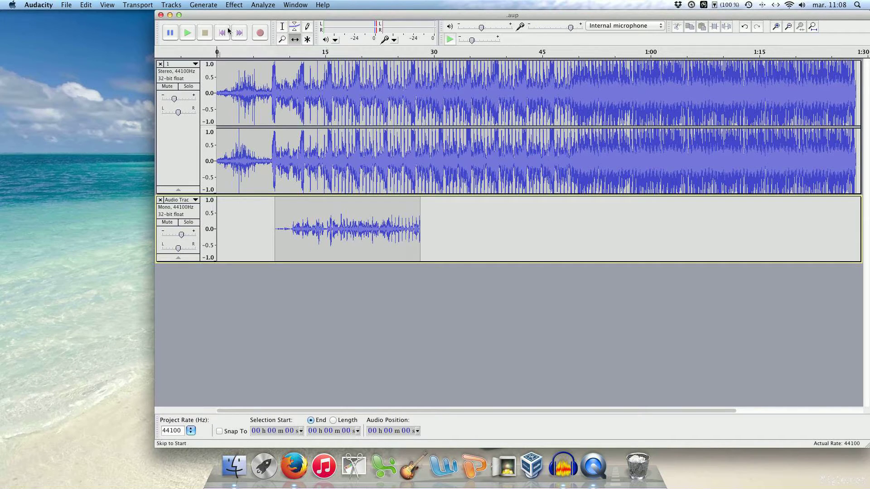
pyautogui.click(187, 33)
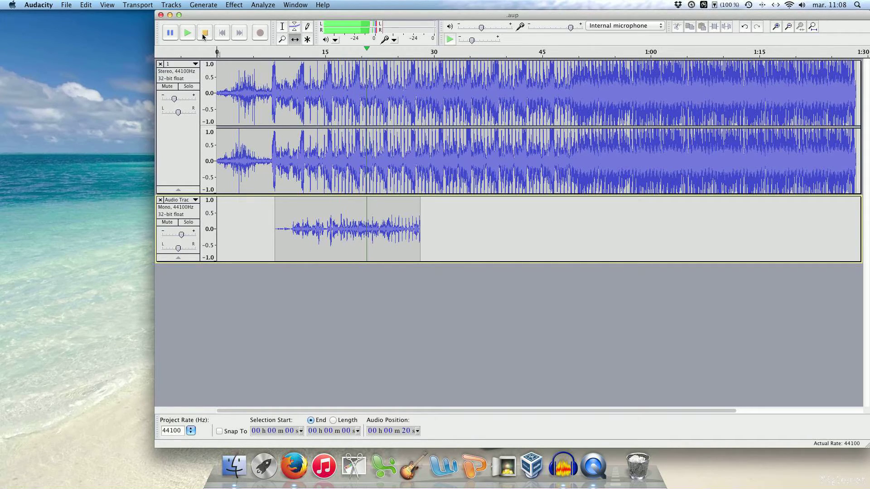
pyautogui.click(204, 37)
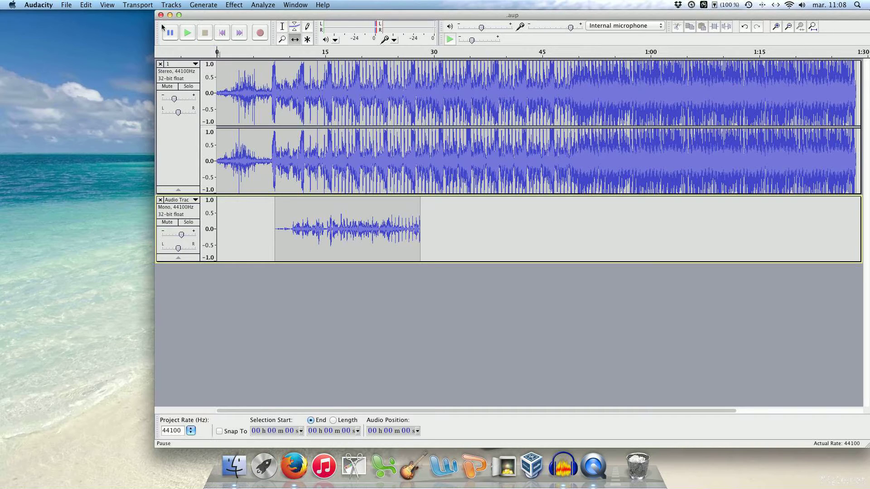
pyautogui.click(67, 5)
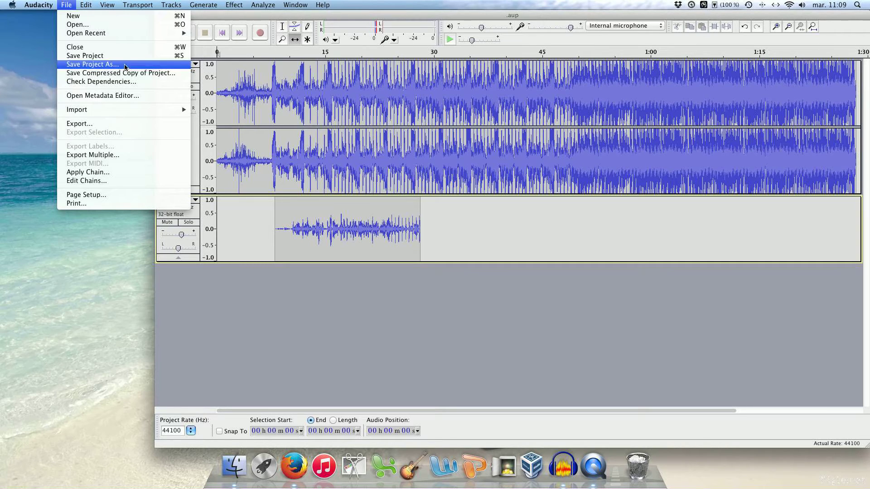
pyautogui.click(67, 6)
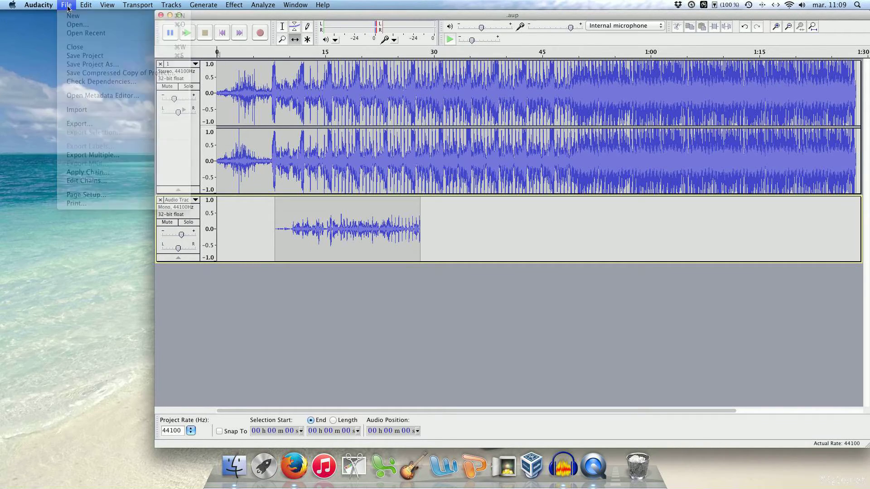
pyautogui.click(95, 80)
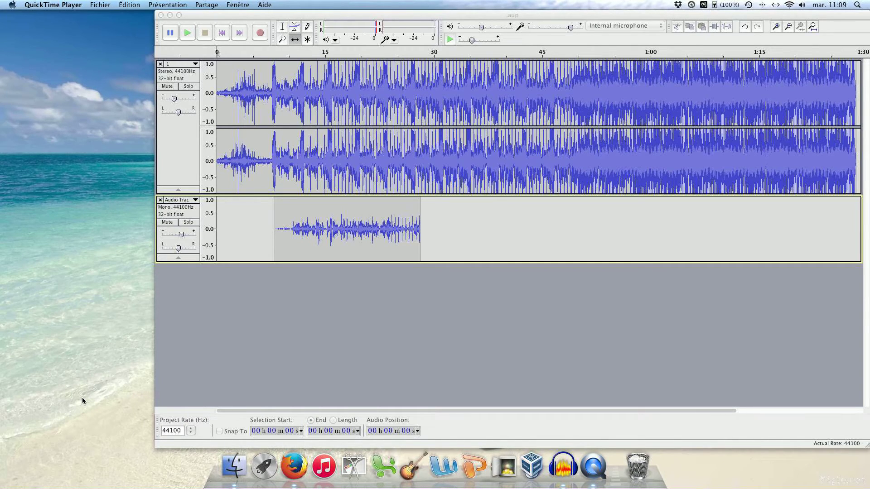
pyautogui.click(99, 5)
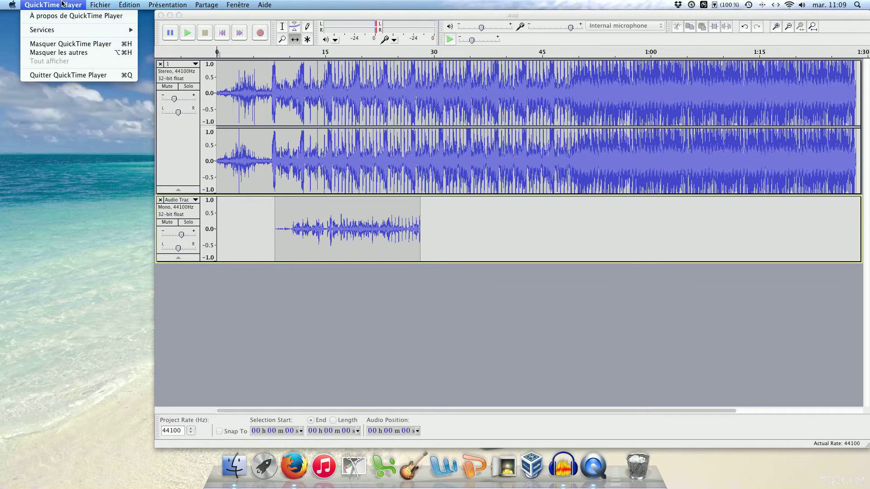
pyautogui.click(105, 7)
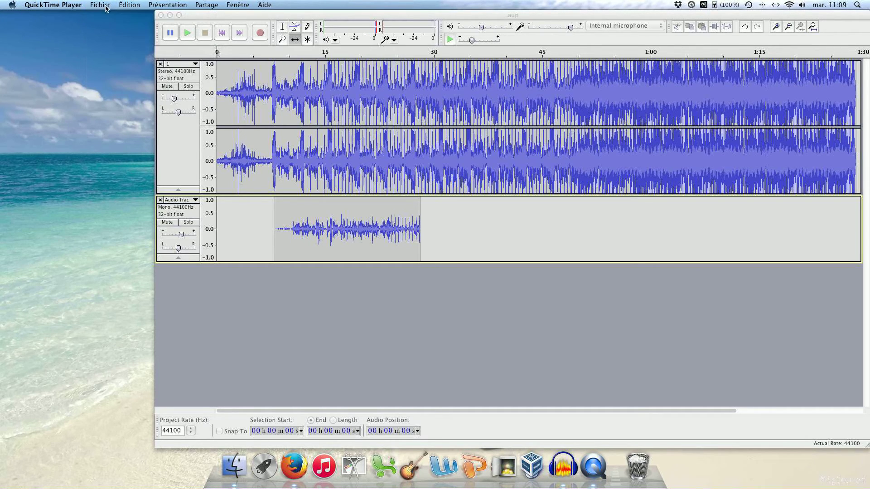
pyautogui.click(200, 17)
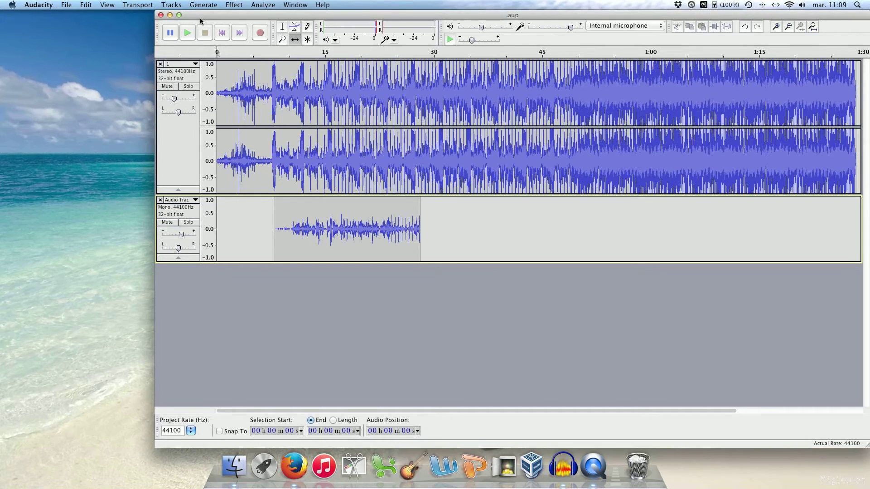
# Set up an audio export to the Desktop named "fichier final" in WAV (Microsoft) signed 16 bit PCM format.
pyautogui.click(70, 6)
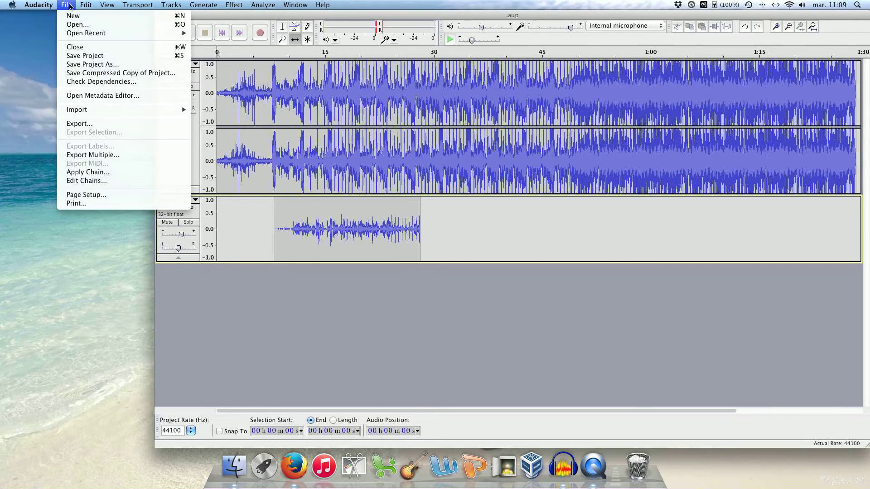
pyautogui.click(92, 126)
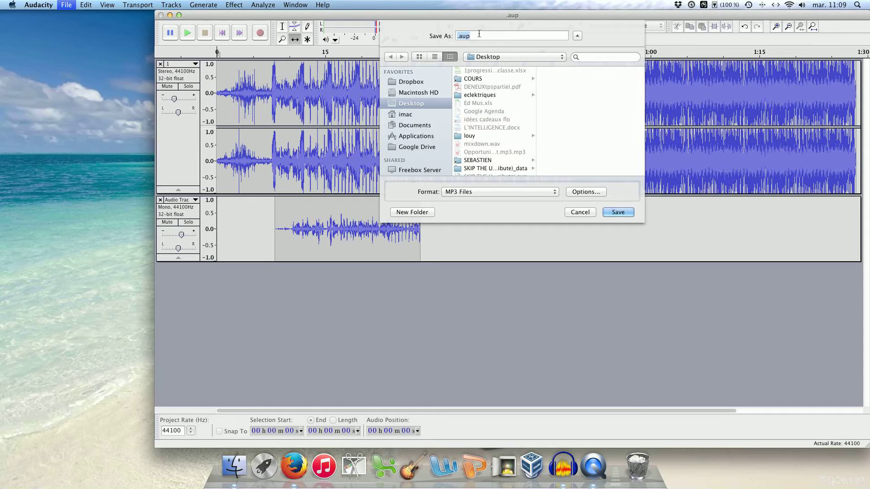
pyautogui.write('fichier final')
pyautogui.click(475, 191)
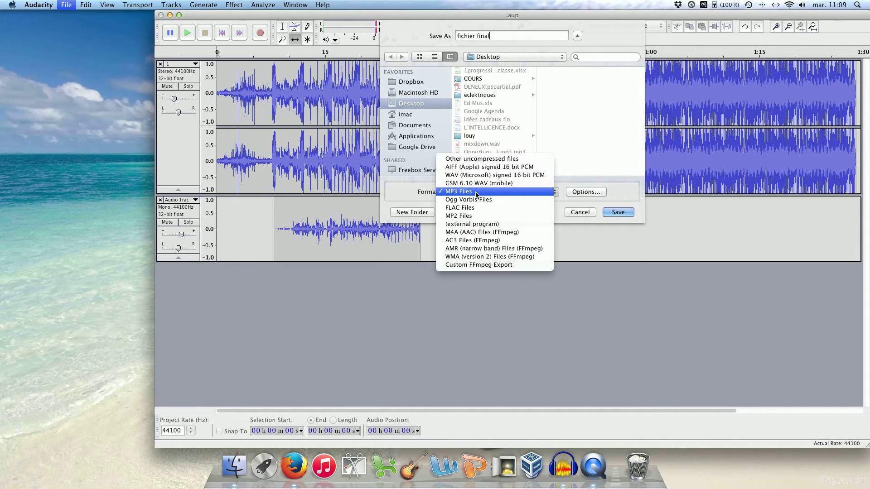
pyautogui.click(493, 176)
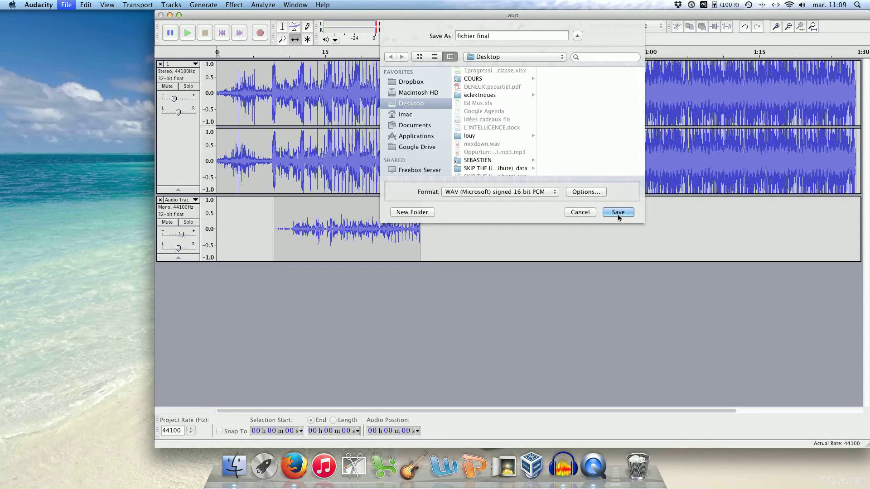
# Switch the export format to MP3 Files and back to WAV (Microsoft) signed 16 bit PCM.
pyautogui.click(508, 193)
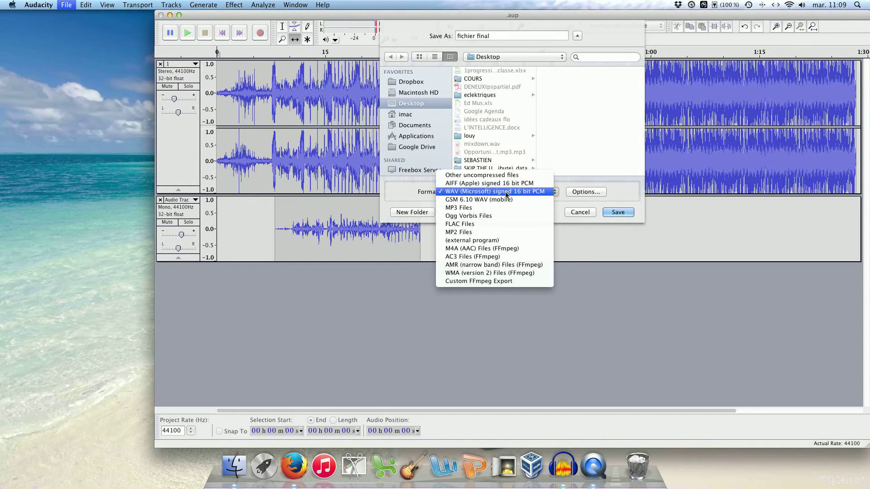
pyautogui.click(466, 208)
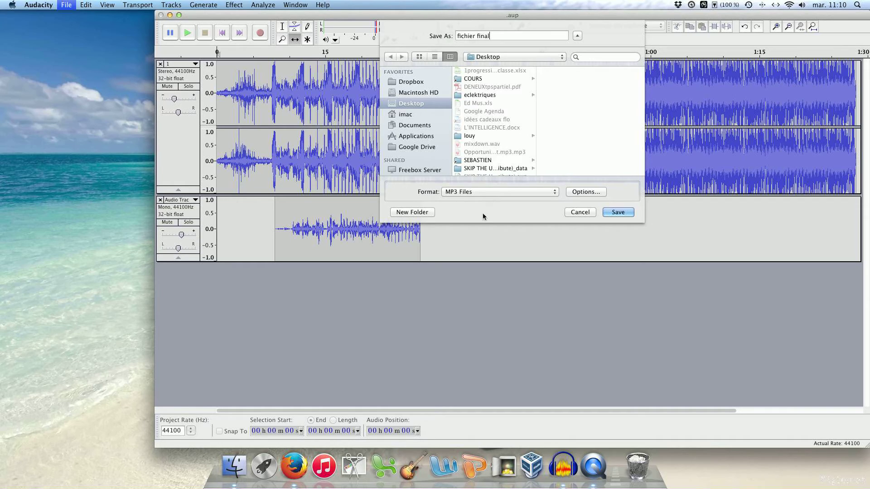
pyautogui.click(521, 192)
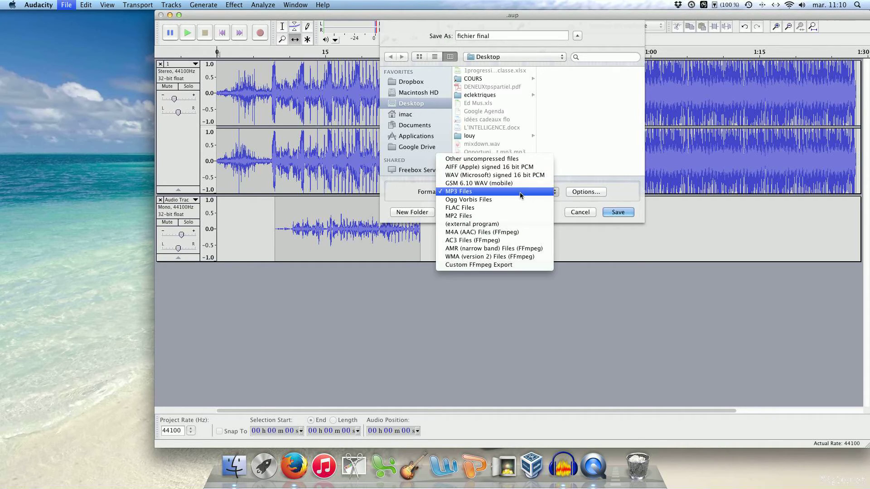
pyautogui.click(472, 175)
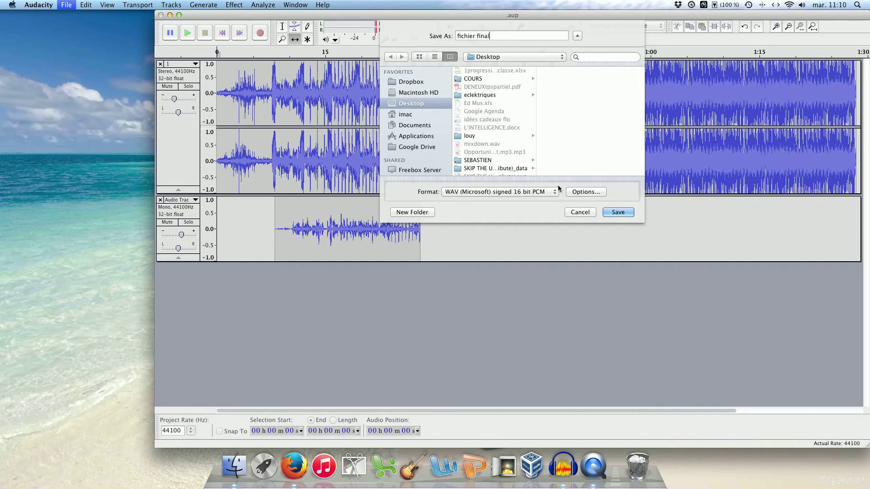
# Save the export with the metadata fields left empty and accept mixing the tracks down to two stereo channels.
pyautogui.click(614, 215)
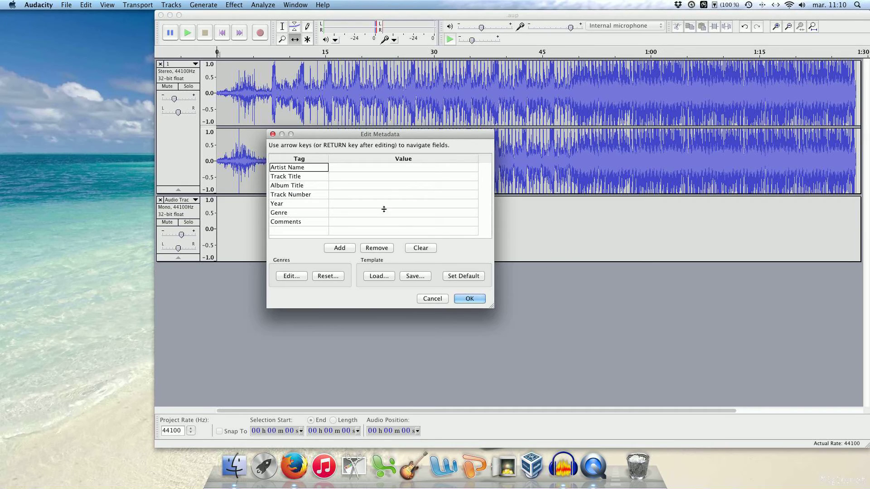
pyautogui.click(468, 300)
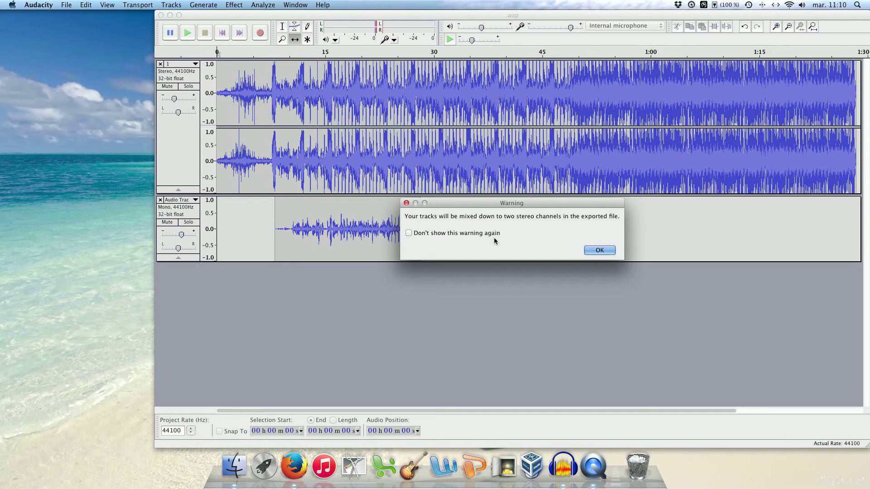
pyautogui.click(599, 251)
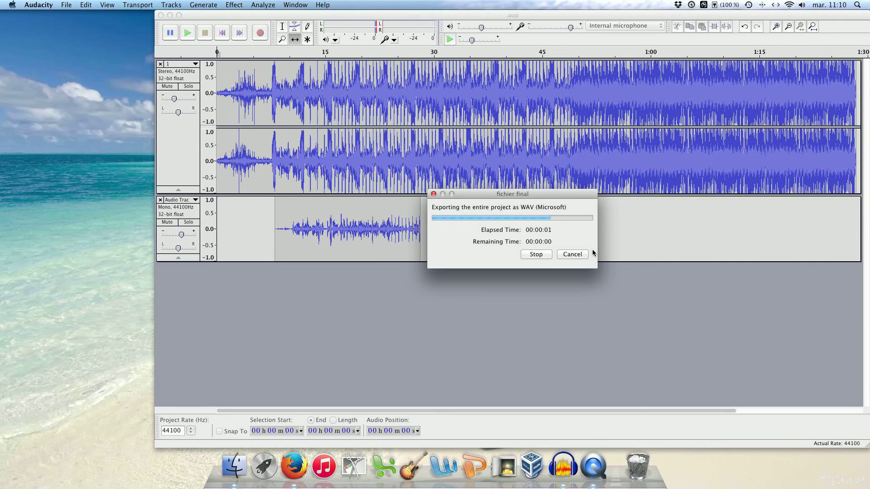